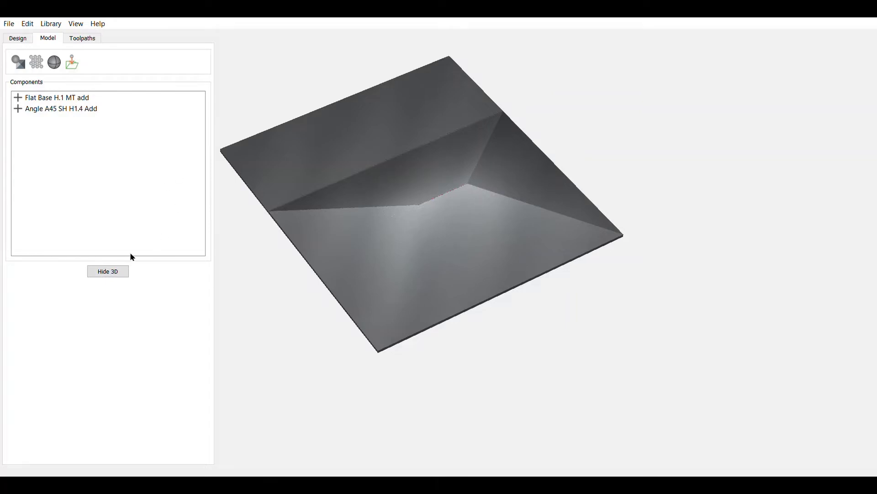
# Step: Examine the sloped model in both 2D and 3D, comparing its ramp faces with the 10 x 8 and 2 x 4 outlines
pyautogui.click(112, 273)
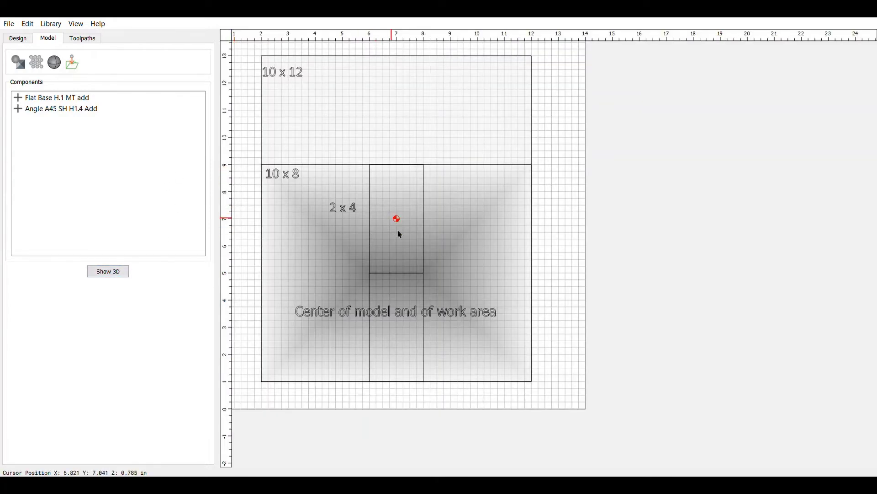
pyautogui.click(103, 276)
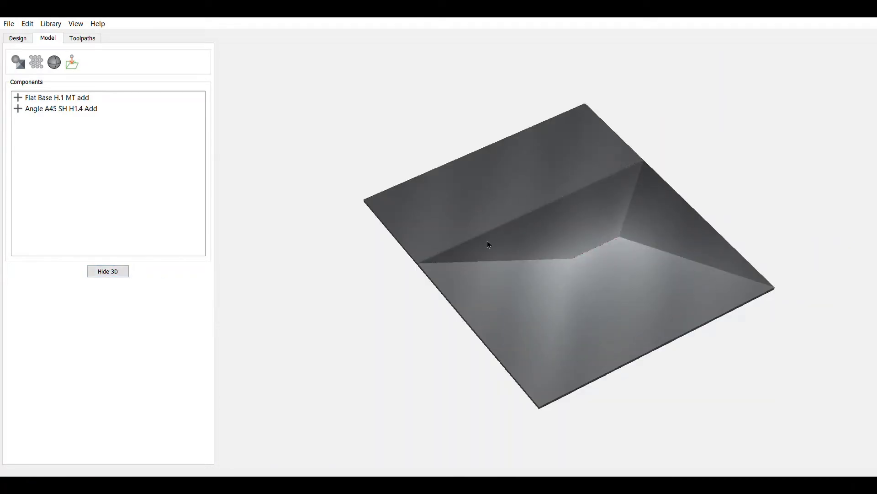
pyautogui.moveTo(545, 257); pyautogui.dragTo(378, 190, button='middle')
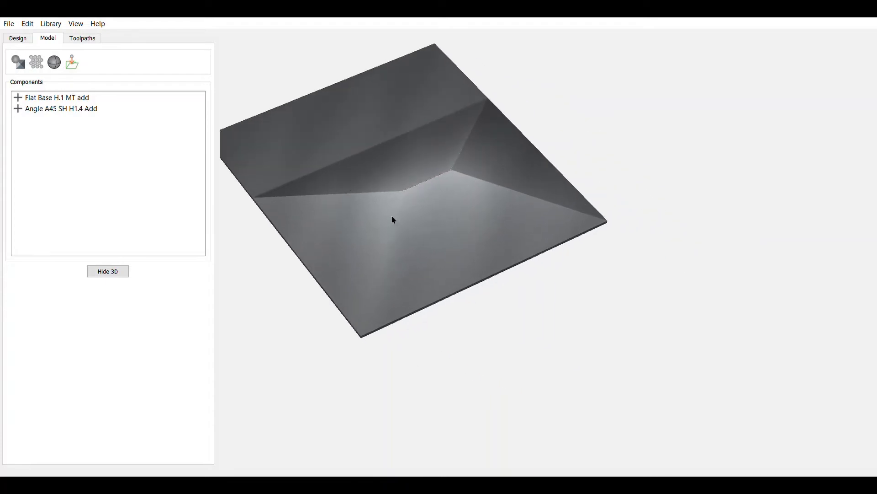
pyautogui.moveTo(394, 220); pyautogui.dragTo(436, 259, button='middle')
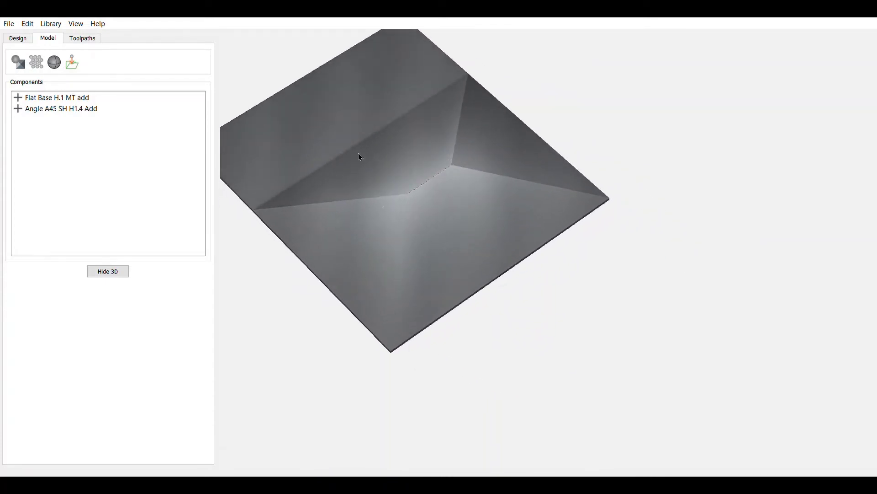
pyautogui.click(106, 273)
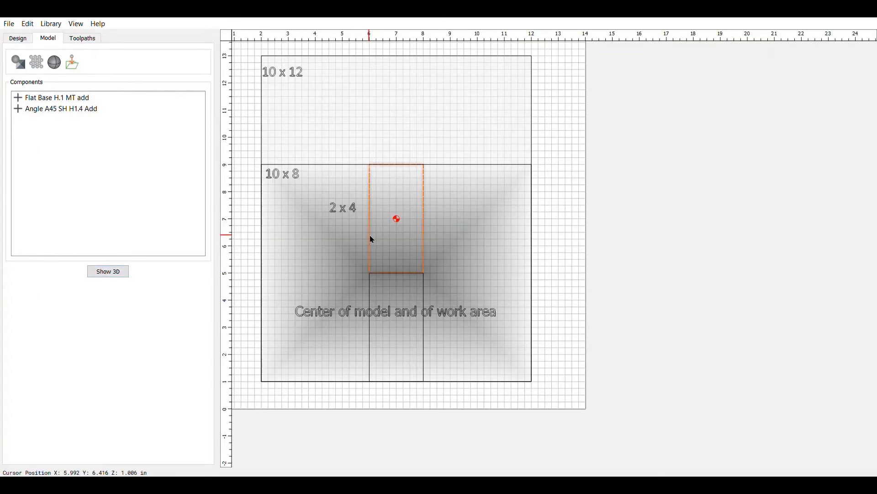
# Step: Flatten the area between the 10 x 12 outline and the upper 2 x 4 rectangle with a 0.1 in high flat component merged as Equal
pyautogui.click(371, 236)
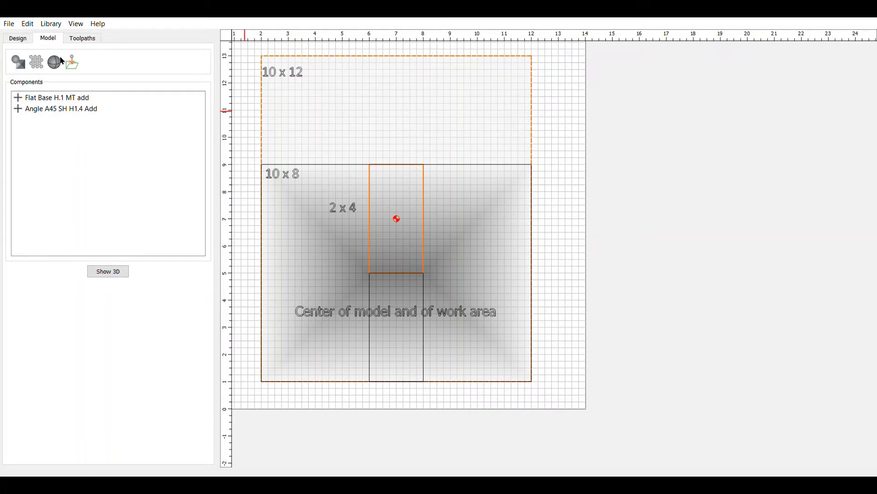
pyautogui.click(23, 64)
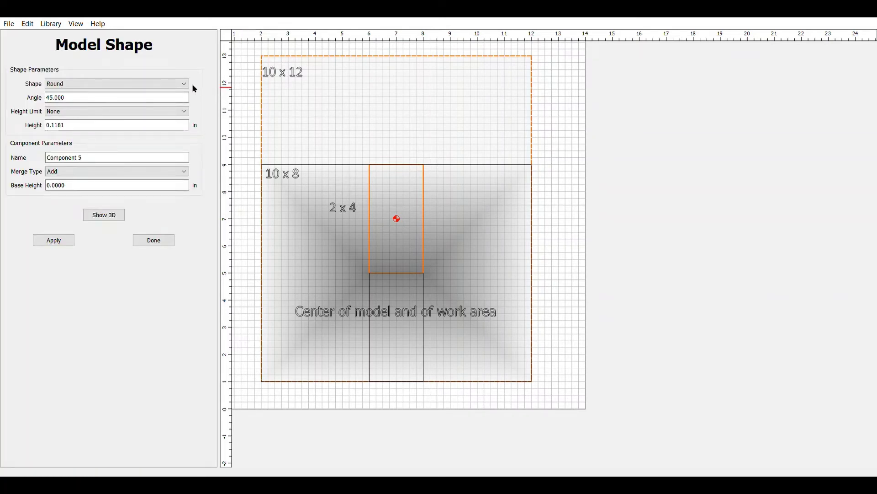
pyautogui.press('Up')
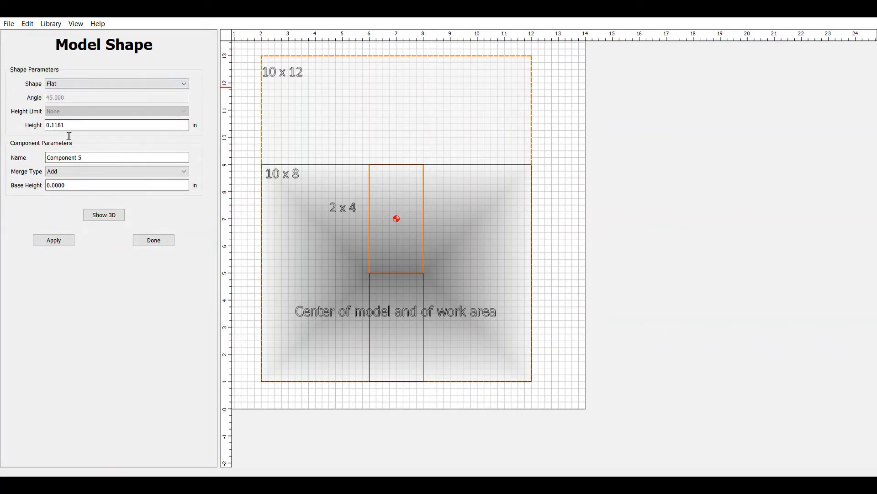
pyautogui.moveTo(70, 128); pyautogui.dragTo(47, 129)
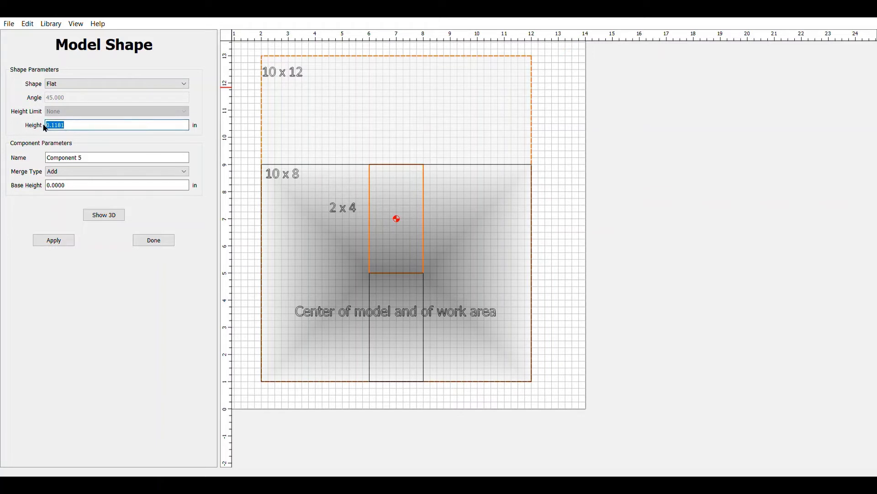
pyautogui.write('.1')
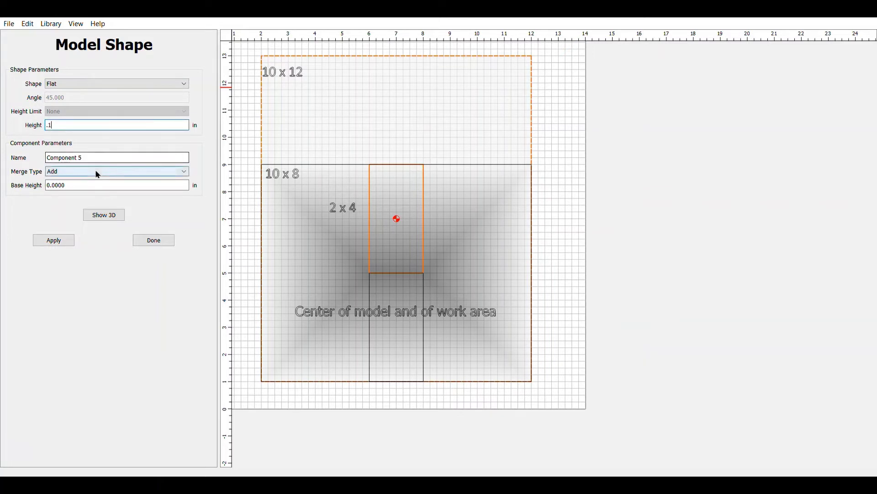
pyautogui.click(184, 172)
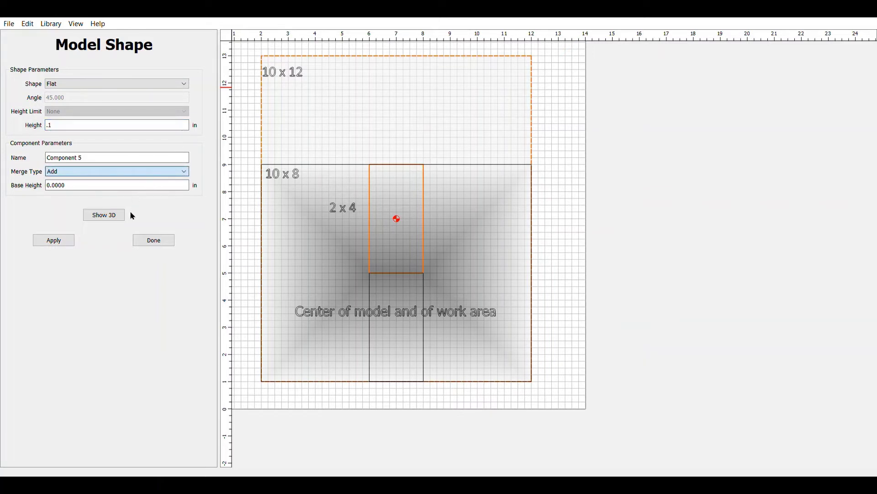
pyautogui.press('Down')
pyautogui.click(64, 244)
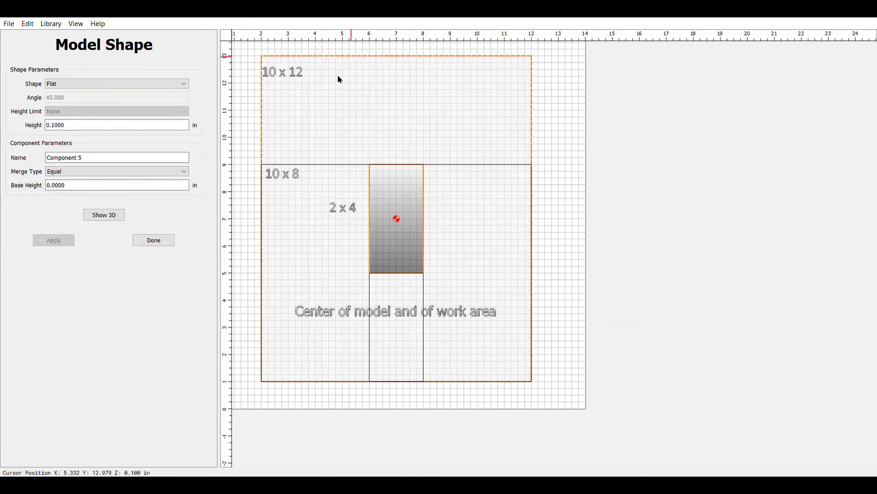
pyautogui.click(102, 216)
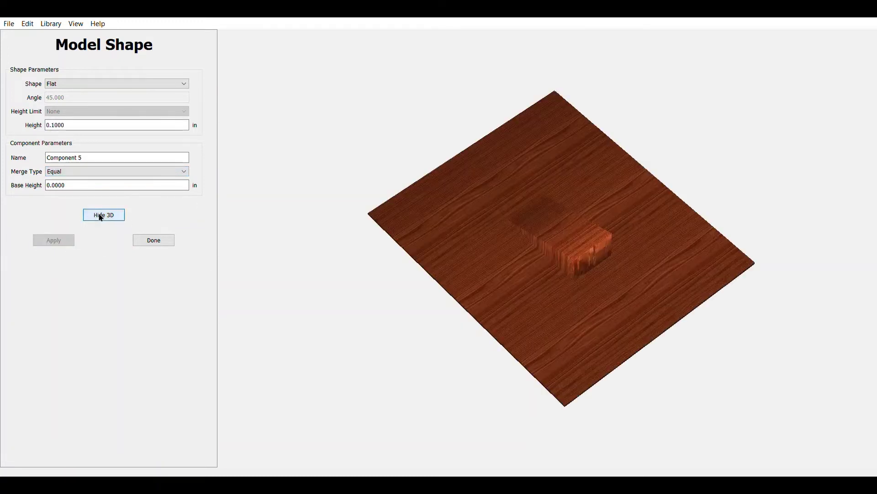
pyautogui.moveTo(509, 256); pyautogui.dragTo(635, 246)
pyautogui.moveTo(569, 220); pyautogui.dragTo(452, 149)
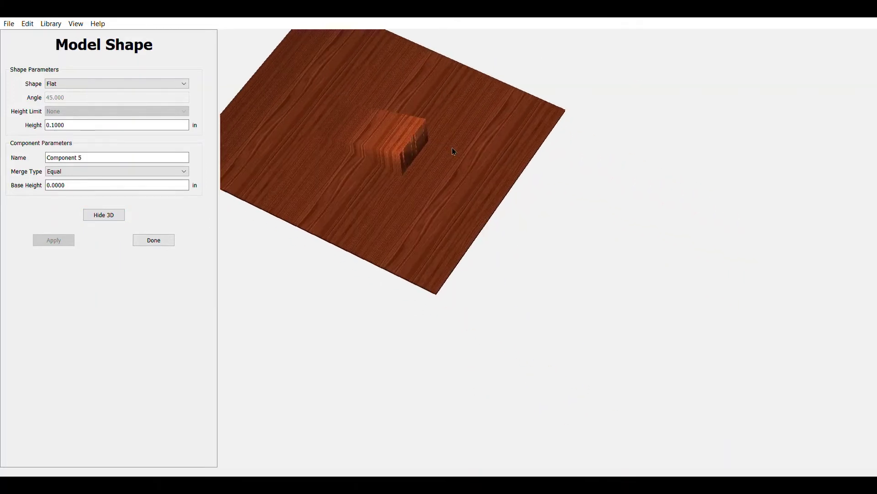
pyautogui.moveTo(405, 200); pyautogui.dragTo(350, 202)
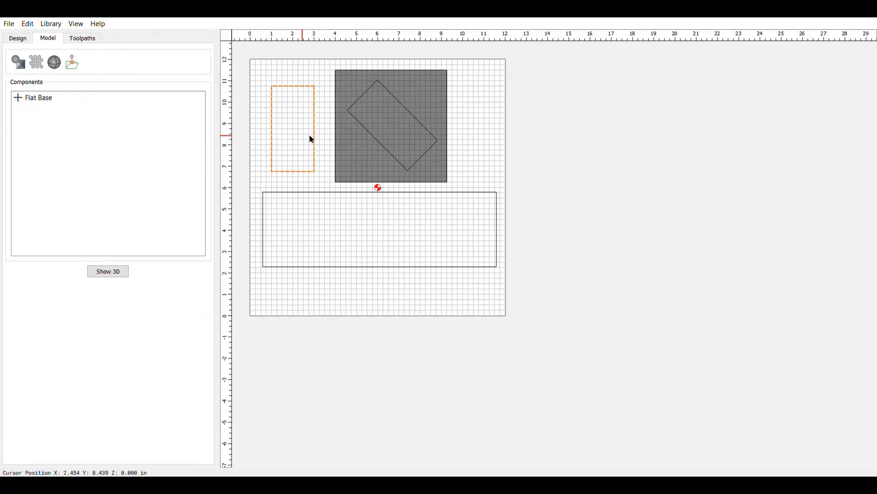
# Step: Import the ramp model into the upright rectangle beside the flat base with a height of 1.5 in and an XY scale of 1.2
pyautogui.click(38, 66)
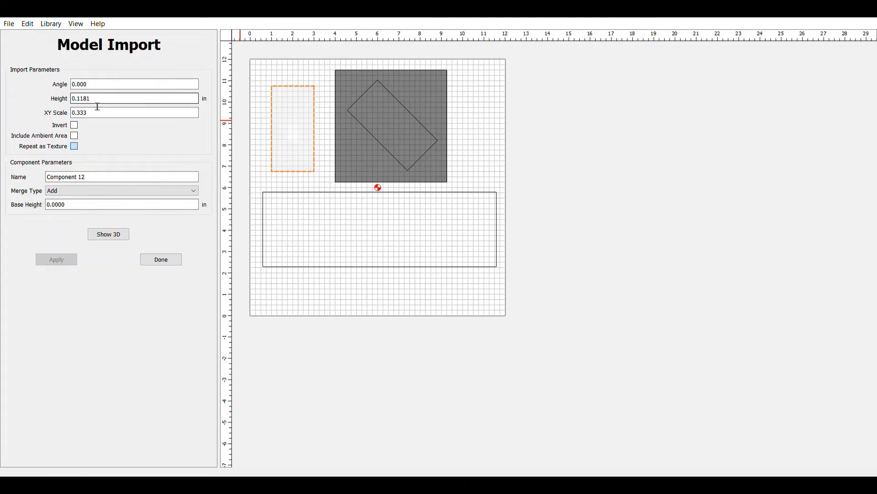
pyautogui.moveTo(104, 104); pyautogui.dragTo(72, 103)
pyautogui.write('1.5')
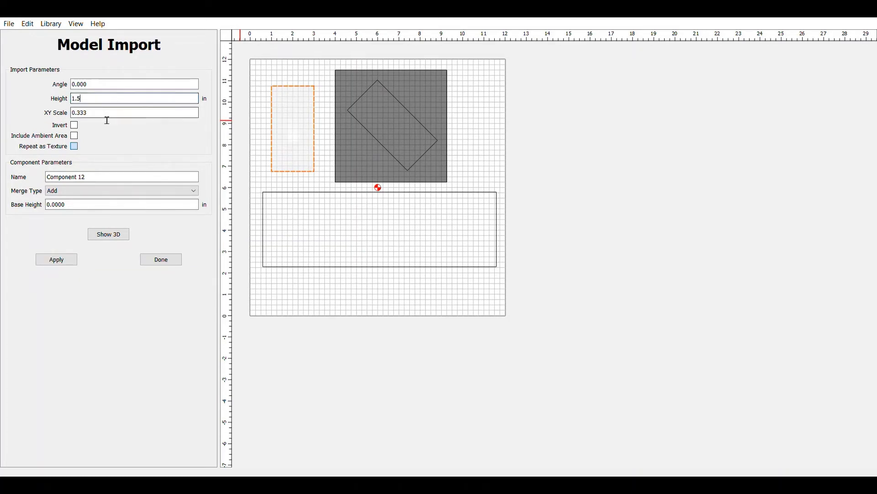
pyautogui.moveTo(104, 115); pyautogui.dragTo(79, 115)
pyautogui.write('1.2')
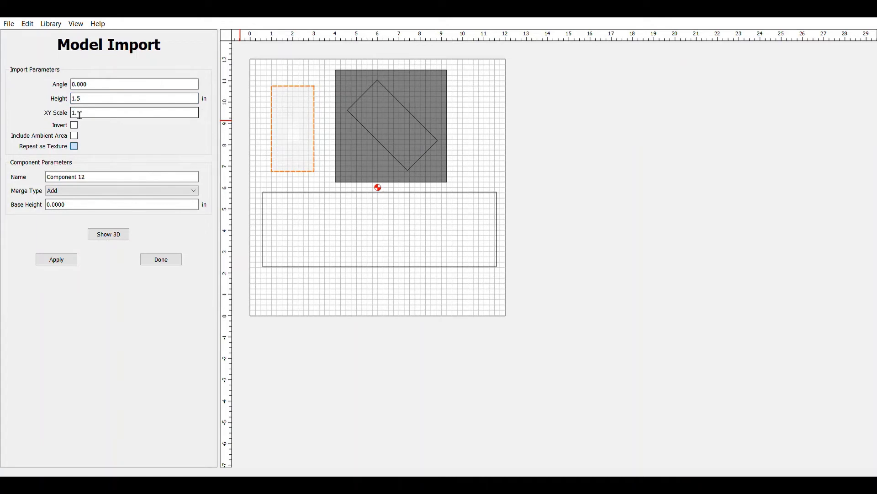
pyautogui.click(57, 259)
pyautogui.click(109, 234)
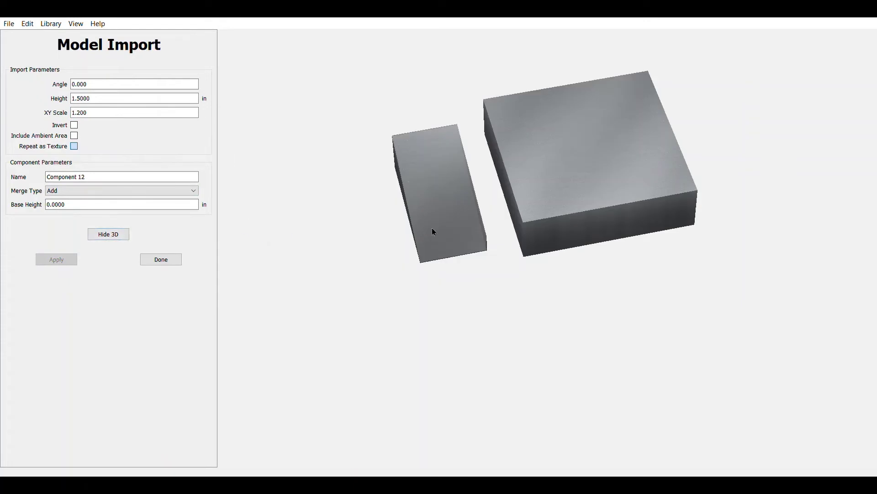
pyautogui.moveTo(431, 227); pyautogui.dragTo(603, 138)
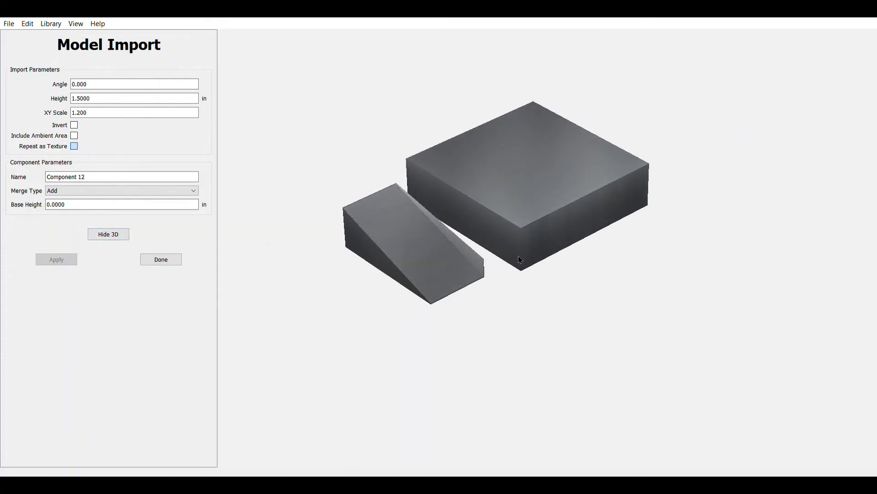
pyautogui.moveTo(497, 237); pyautogui.dragTo(493, 213)
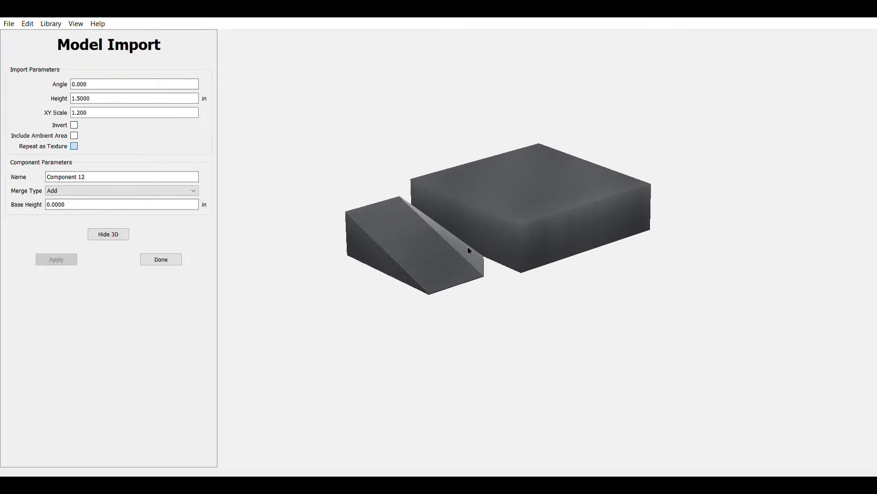
# Step: Set the imported ramp's XY scale to 1.3, apply it and finish the import
pyautogui.moveTo(98, 113); pyautogui.dragTo(73, 118)
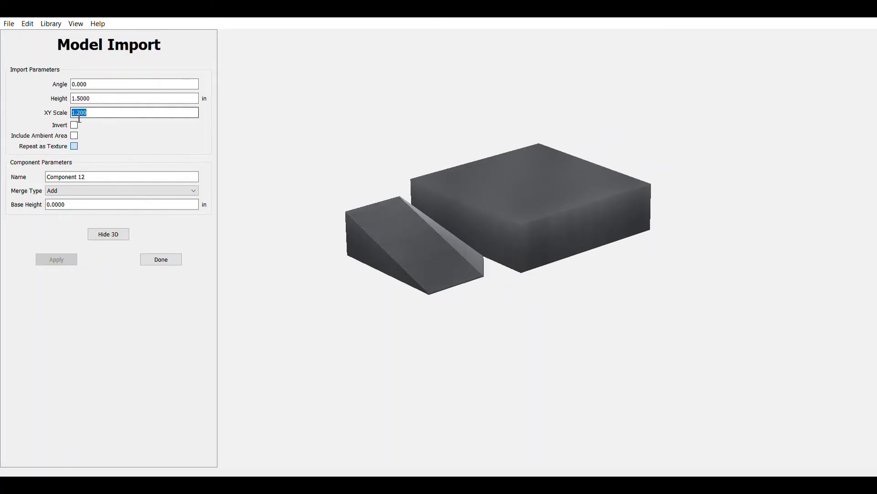
pyautogui.write('1.3')
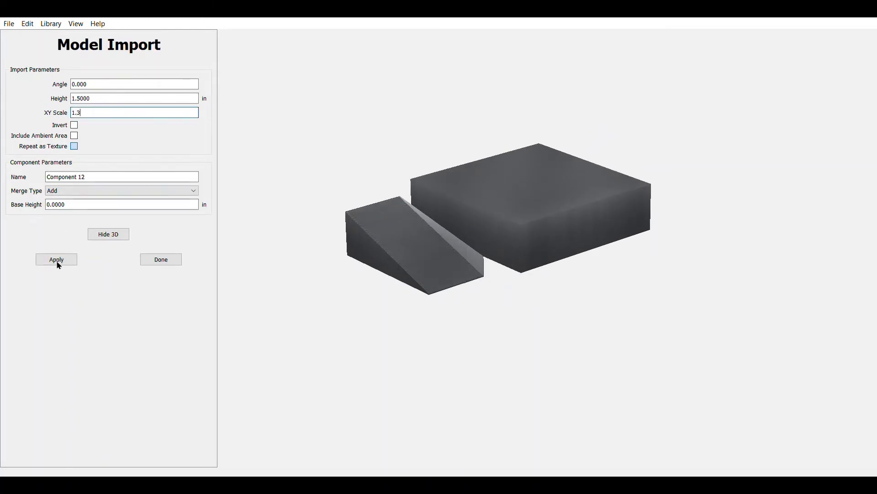
pyautogui.click(58, 260)
pyautogui.moveTo(364, 244); pyautogui.dragTo(373, 401)
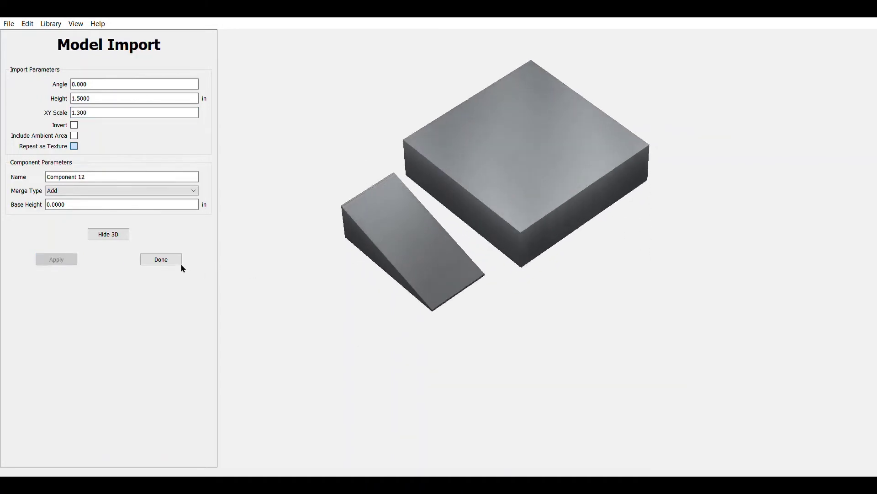
pyautogui.click(118, 235)
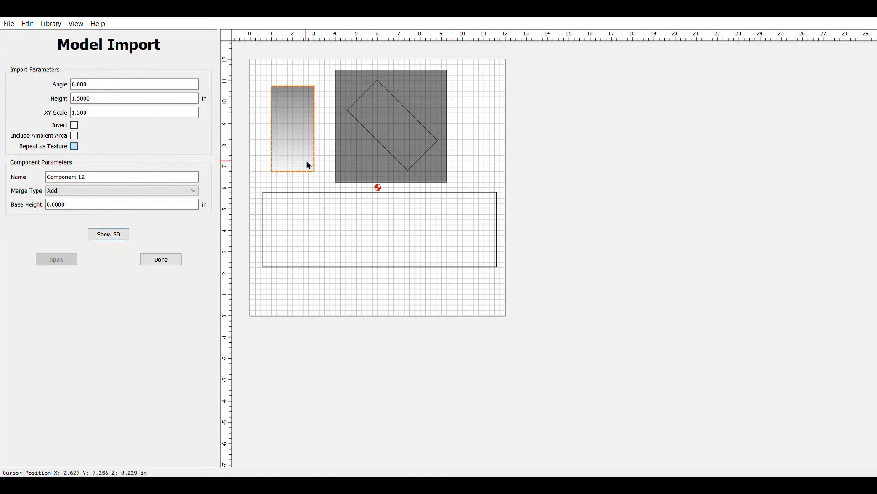
pyautogui.click(160, 260)
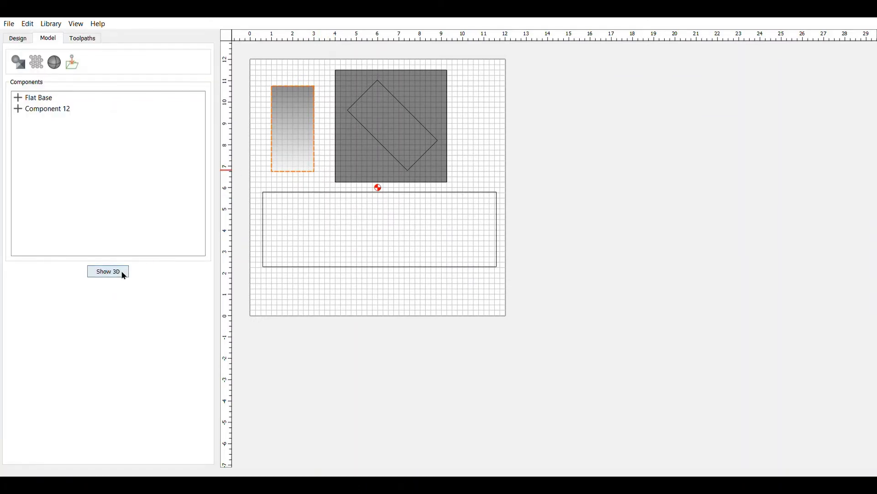
# Step: Start importing the ramp model into the tilted rectangle on the flat base with an angle of 45, height of 1.5 in and XY scale of 1.3
pyautogui.click(300, 254)
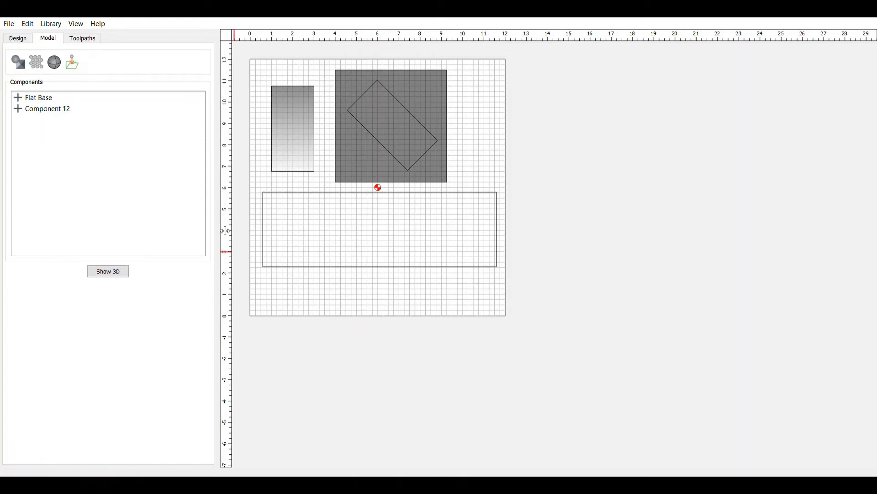
pyautogui.click(392, 153)
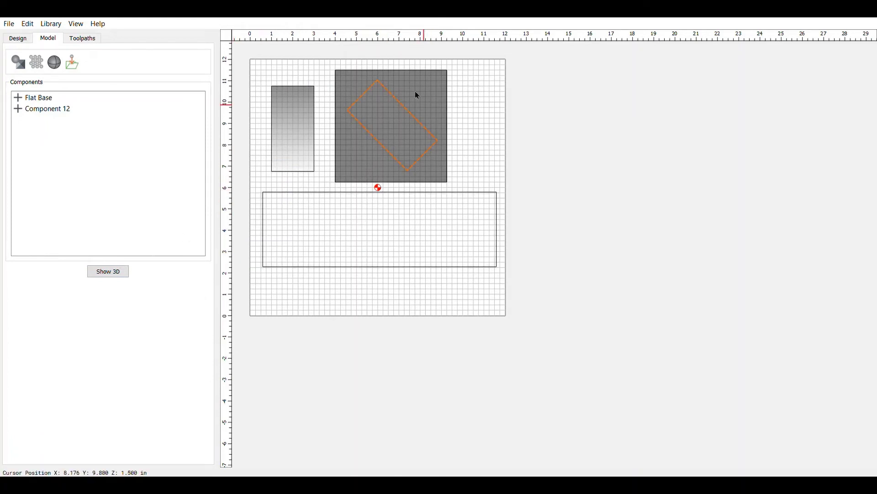
pyautogui.click(40, 64)
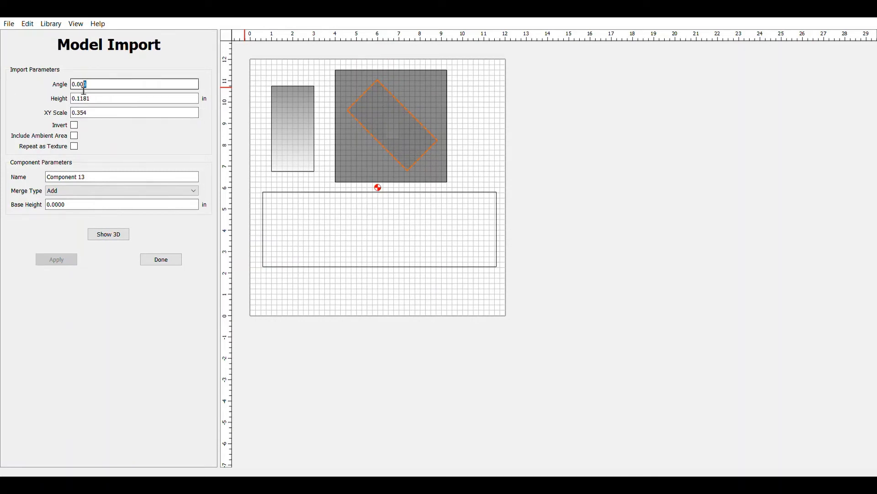
pyautogui.moveTo(86, 86); pyautogui.dragTo(71, 88)
pyautogui.write('45')
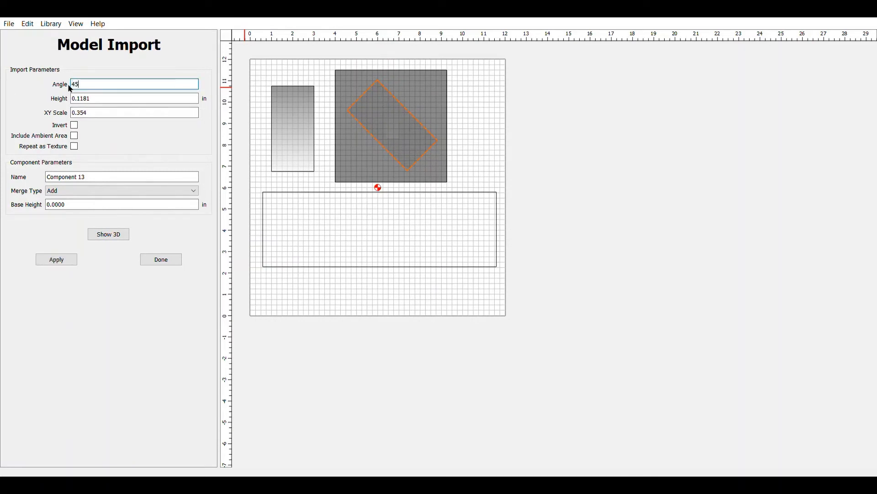
pyautogui.moveTo(90, 100); pyautogui.dragTo(80, 103)
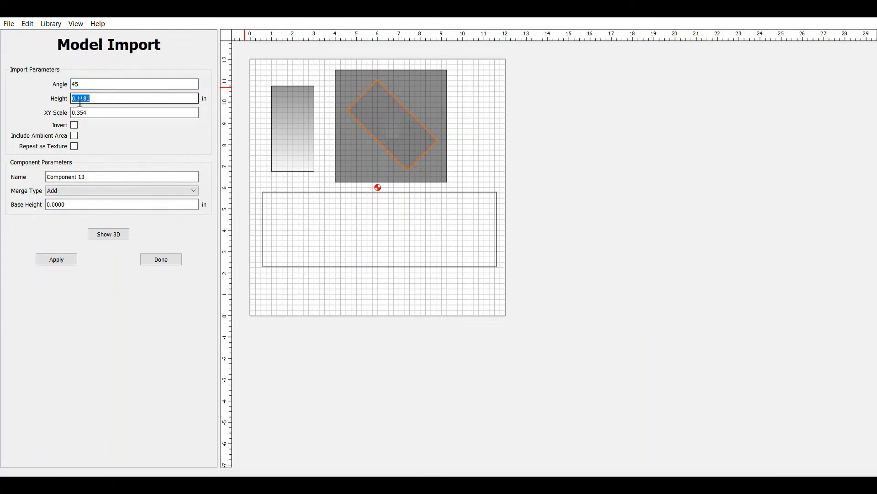
pyautogui.write('1.5')
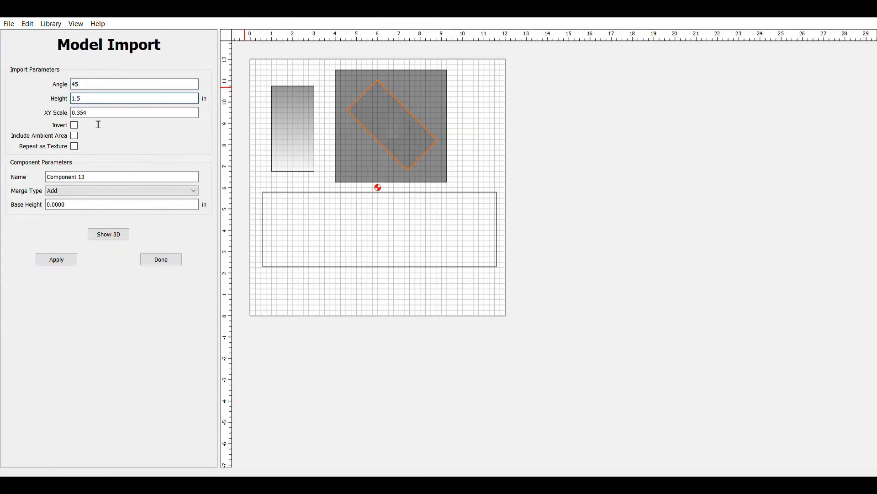
pyautogui.moveTo(89, 113); pyautogui.dragTo(73, 116)
pyautogui.write('1.3')
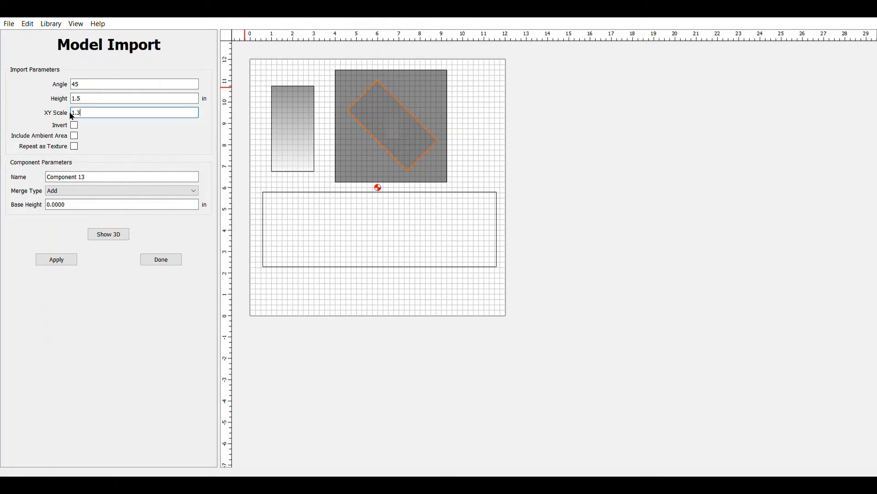
# Step: Set the tilted ramp's merge type to Subtract, apply it and inspect the resulting pocket in 3D
pyautogui.click(197, 195)
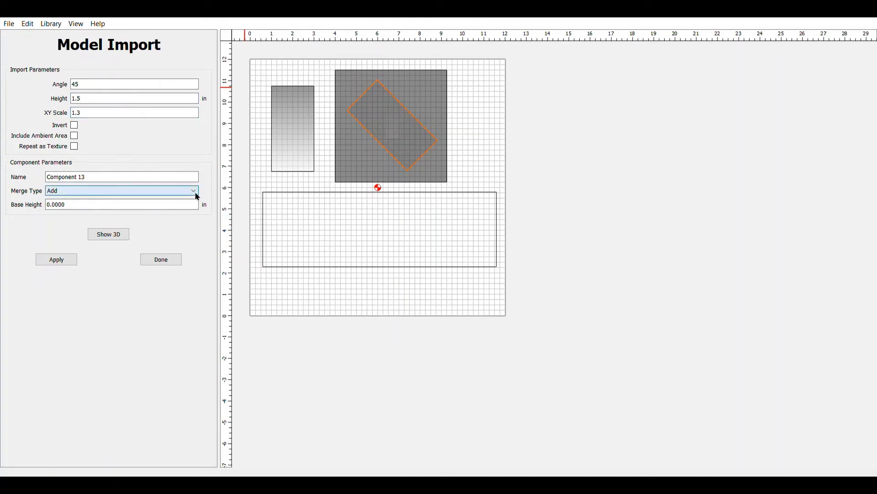
pyautogui.click(160, 208)
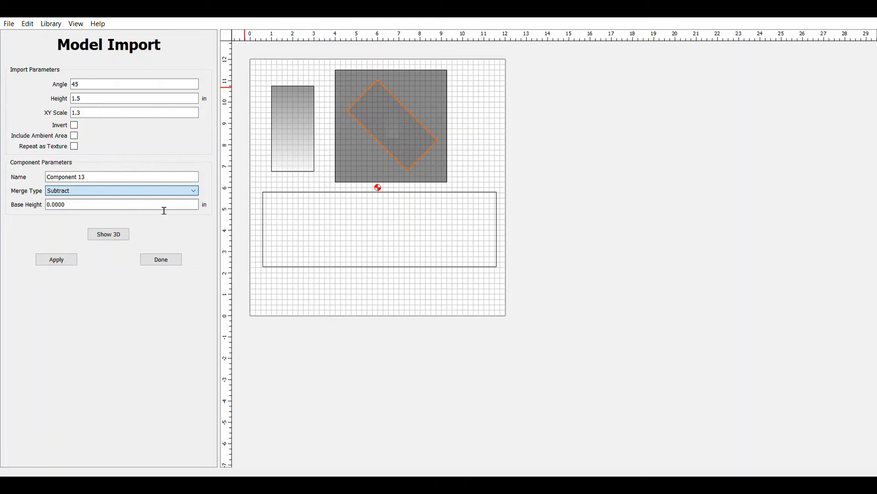
pyautogui.click(62, 264)
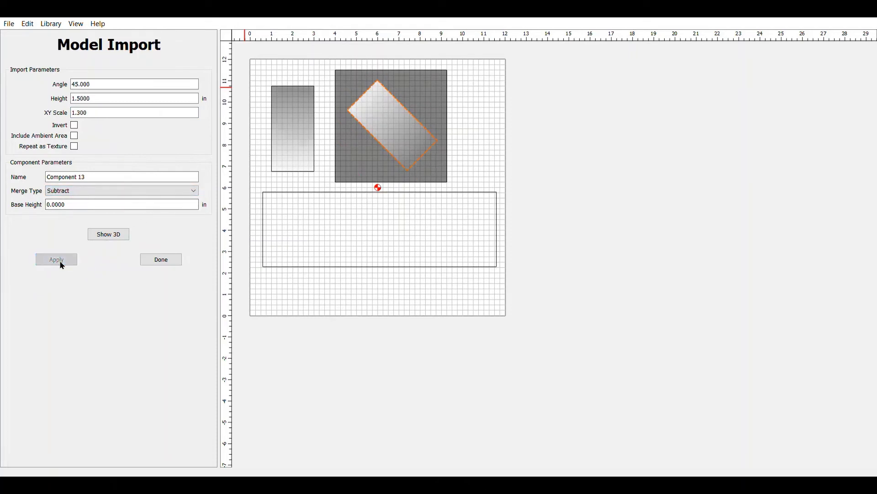
pyautogui.click(115, 234)
pyautogui.moveTo(509, 204); pyautogui.dragTo(551, 217)
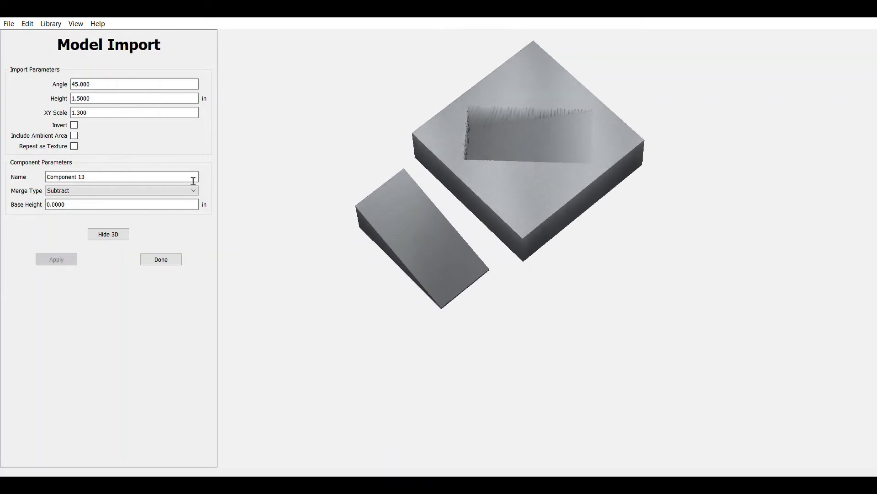
# Step: Invert the subtracted ramp, apply the change, check the pocket in 3D and finish the import in the 2D view
pyautogui.click(74, 125)
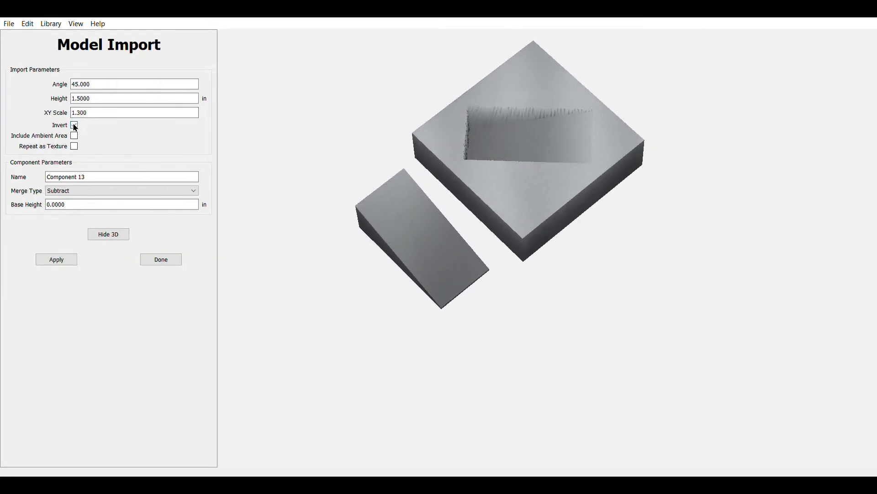
pyautogui.click(65, 264)
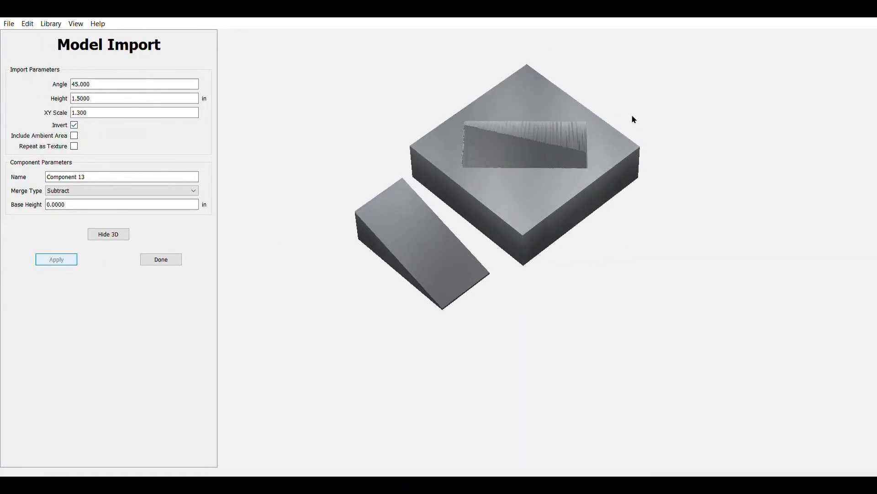
pyautogui.moveTo(633, 119); pyautogui.dragTo(270, 169)
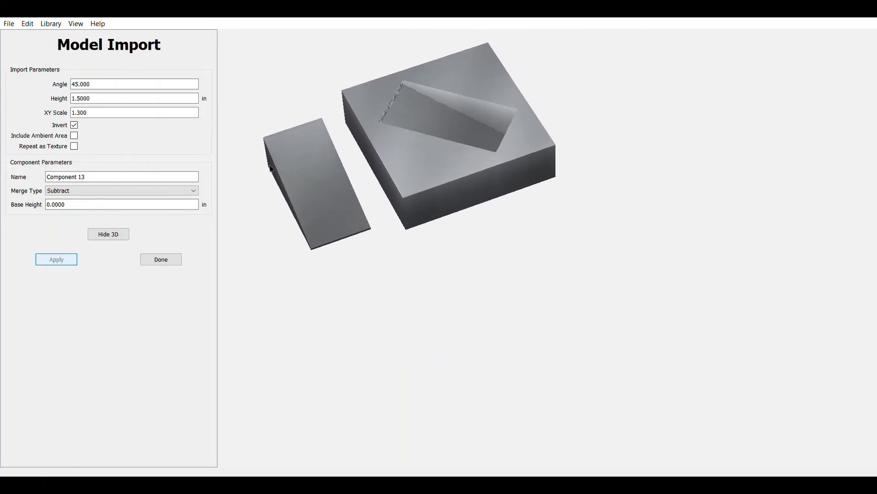
pyautogui.click(117, 236)
pyautogui.click(150, 260)
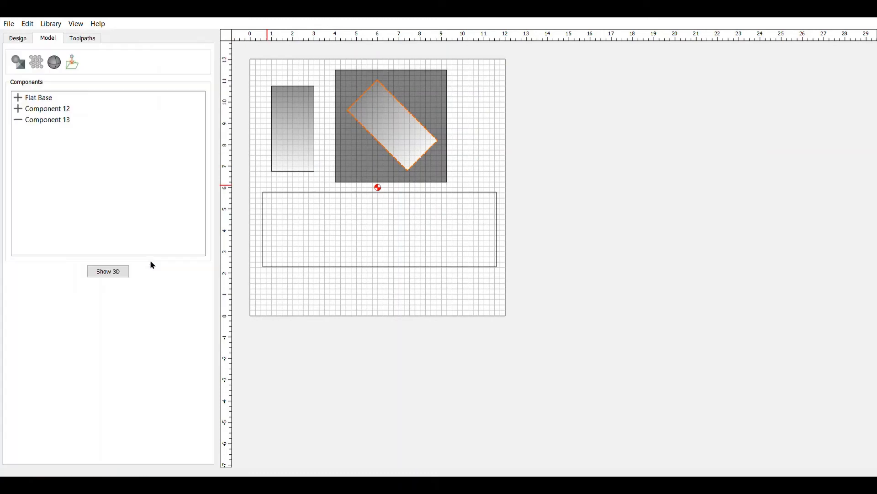
# Step: Import the ramp model into the long horizontal rectangle below the flat base with a height of 1.5 in and an XY scale of 6
pyautogui.click(349, 267)
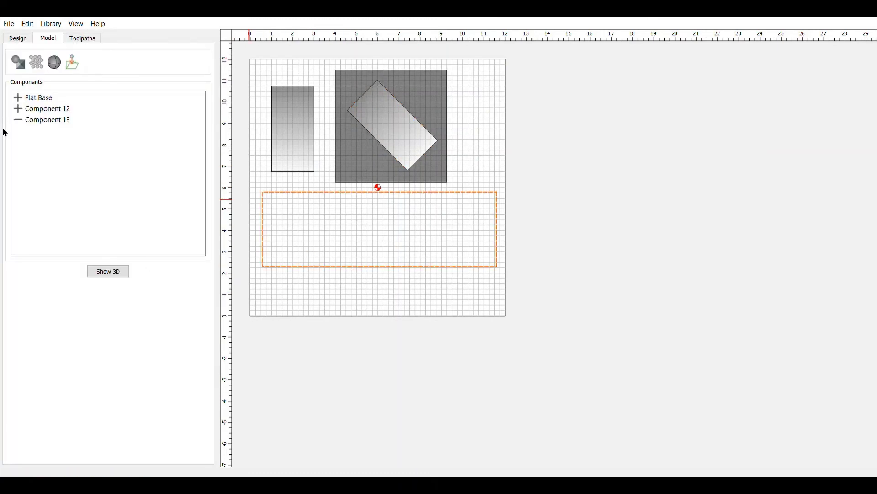
pyautogui.click(35, 65)
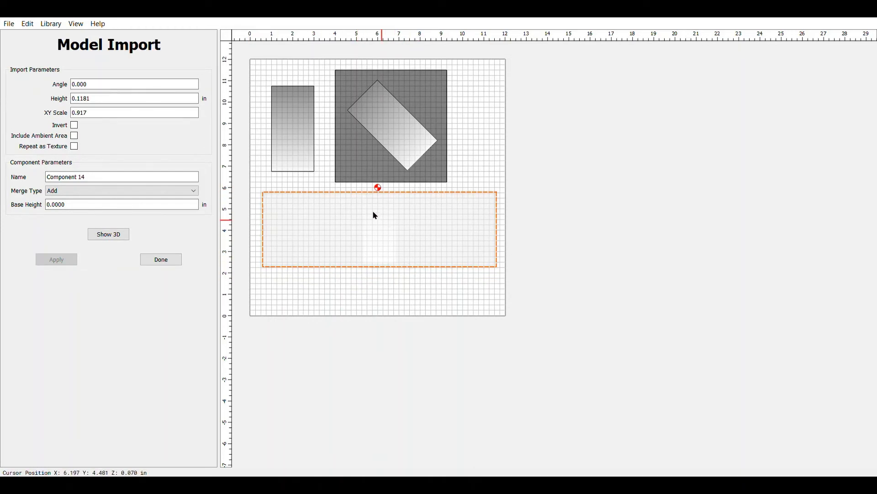
pyautogui.moveTo(96, 100); pyautogui.dragTo(70, 99)
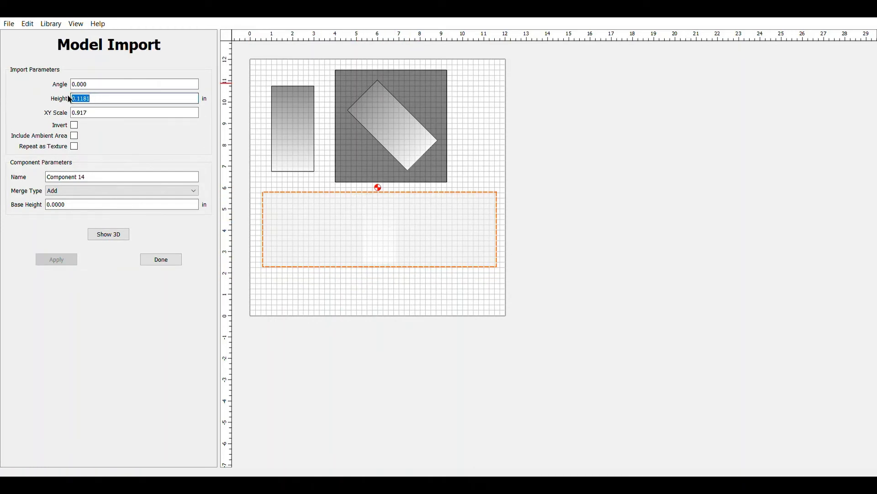
pyautogui.write('1')
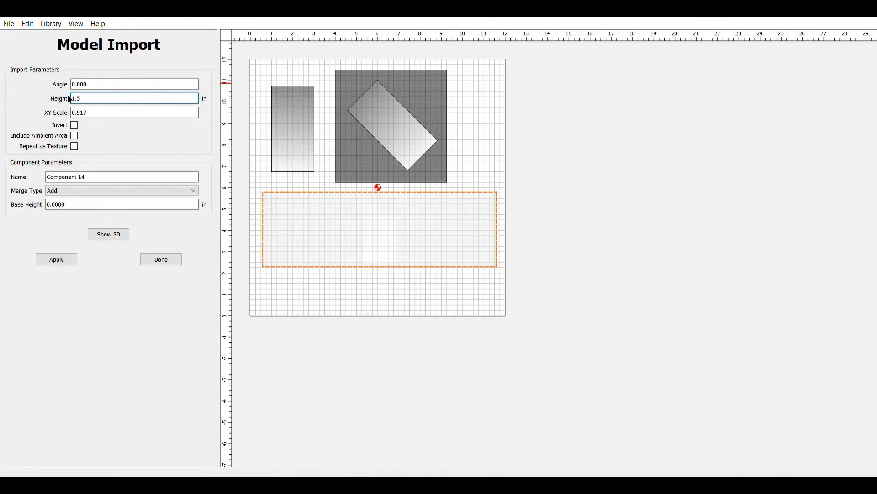
pyautogui.write('.5')
pyautogui.moveTo(104, 116); pyautogui.dragTo(73, 117)
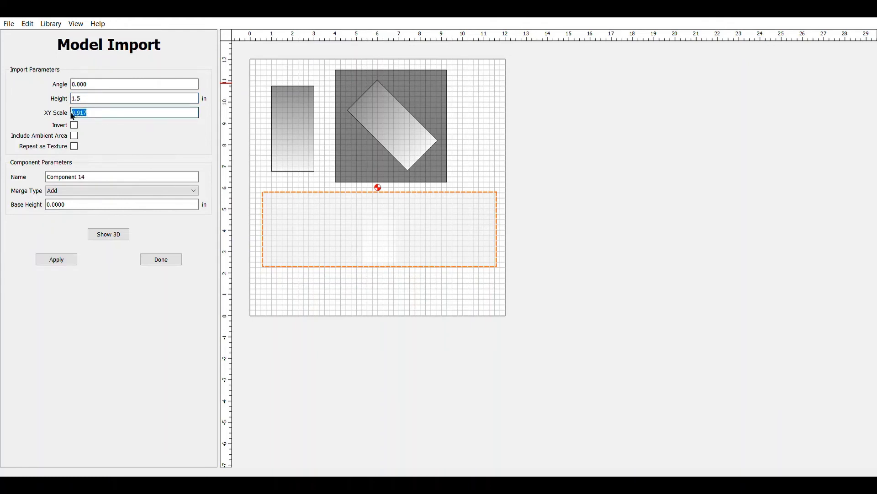
pyautogui.write('6')
pyautogui.click(57, 260)
pyautogui.click(57, 261)
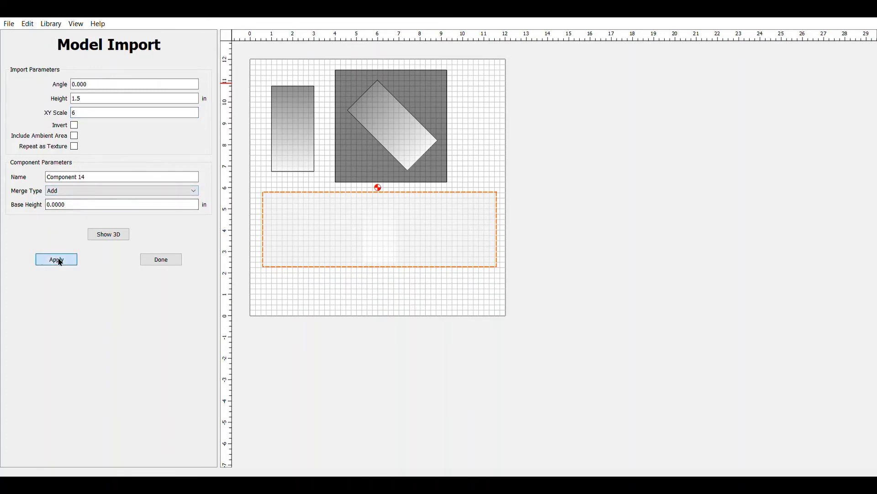
# Step: Check the long ramp's ends in 3D, set its XY scale to 7, apply it and inspect the reshaped ramp
pyautogui.click(109, 235)
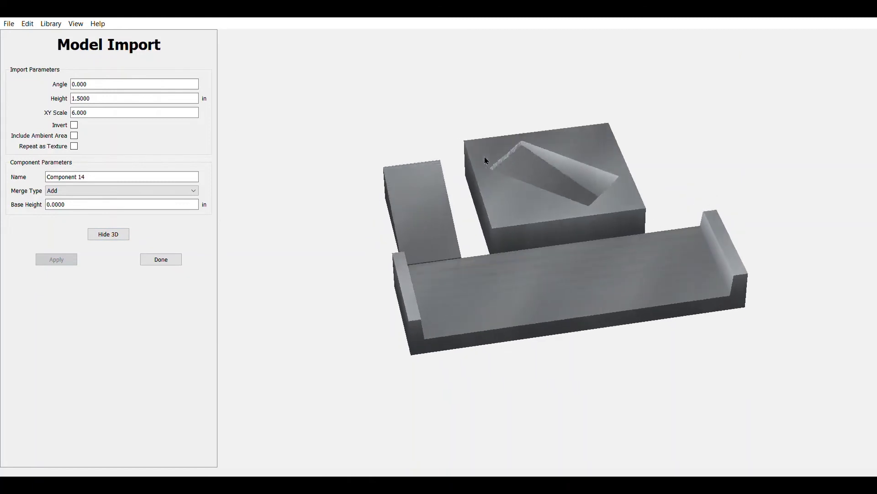
pyautogui.moveTo(619, 342); pyautogui.dragTo(736, 133)
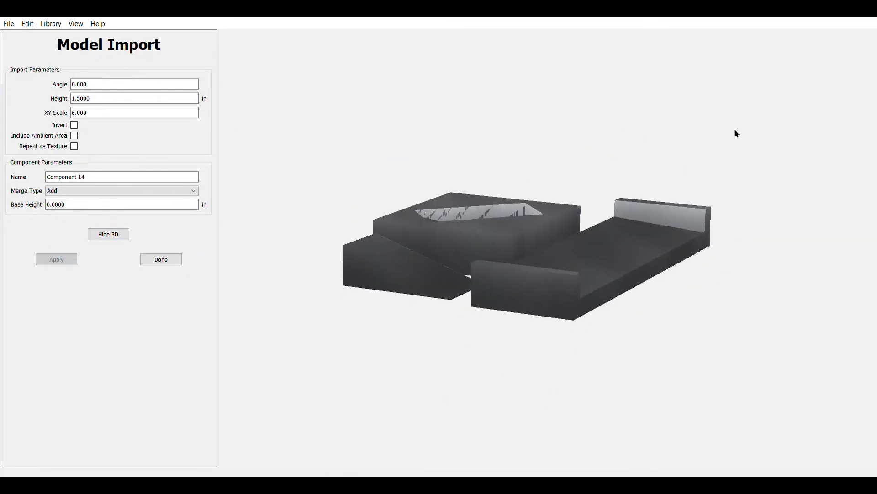
pyautogui.moveTo(491, 206); pyautogui.dragTo(450, 383)
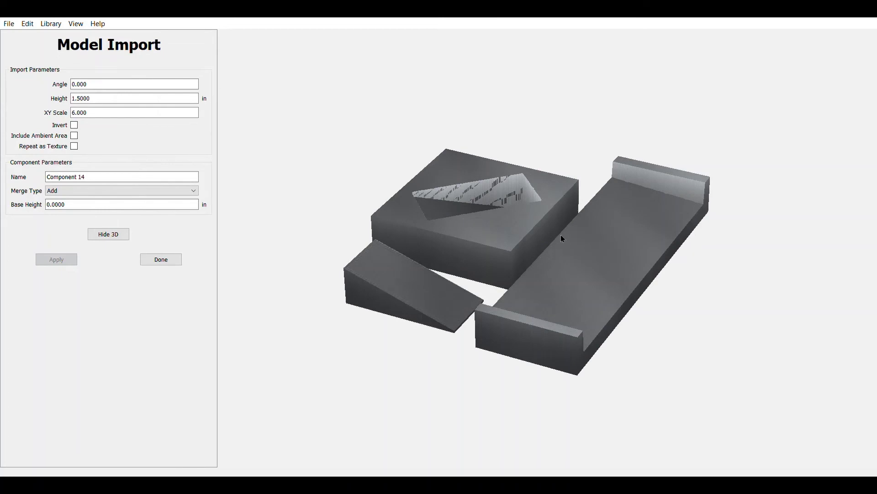
pyautogui.moveTo(708, 320); pyautogui.dragTo(735, 237)
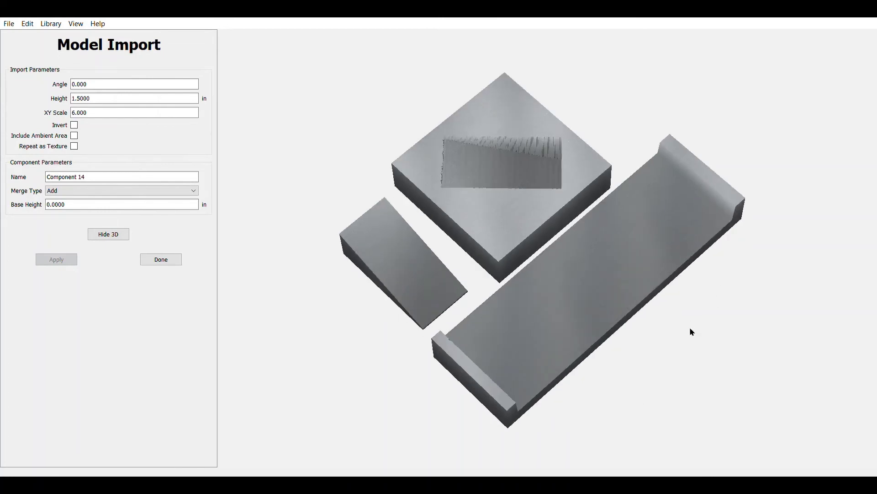
pyautogui.moveTo(542, 277); pyautogui.dragTo(503, 112)
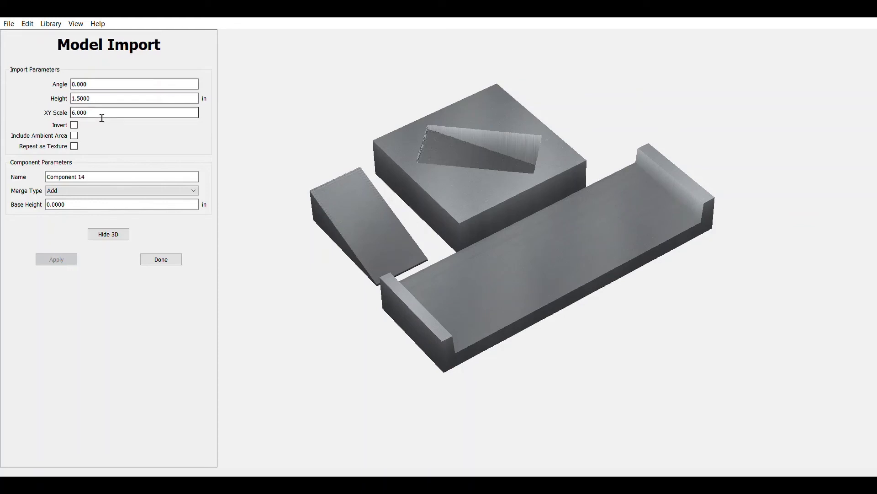
pyautogui.moveTo(102, 114); pyautogui.dragTo(70, 113)
pyautogui.write('7')
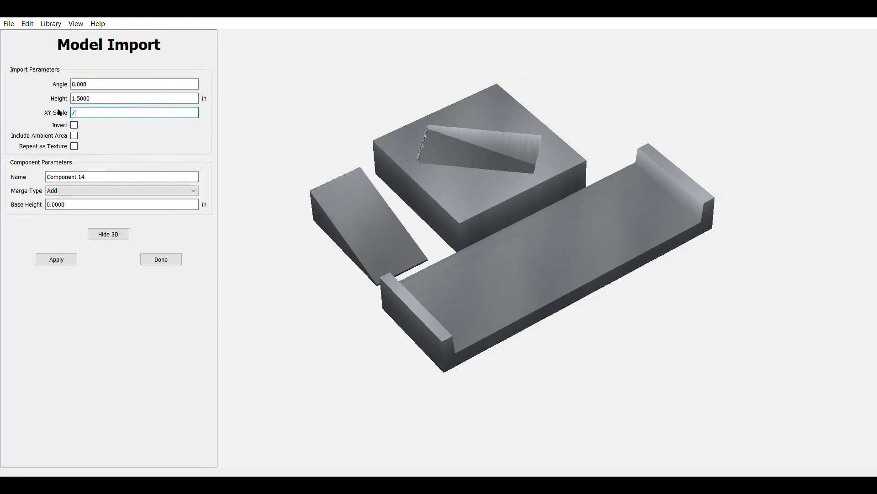
pyautogui.click(56, 260)
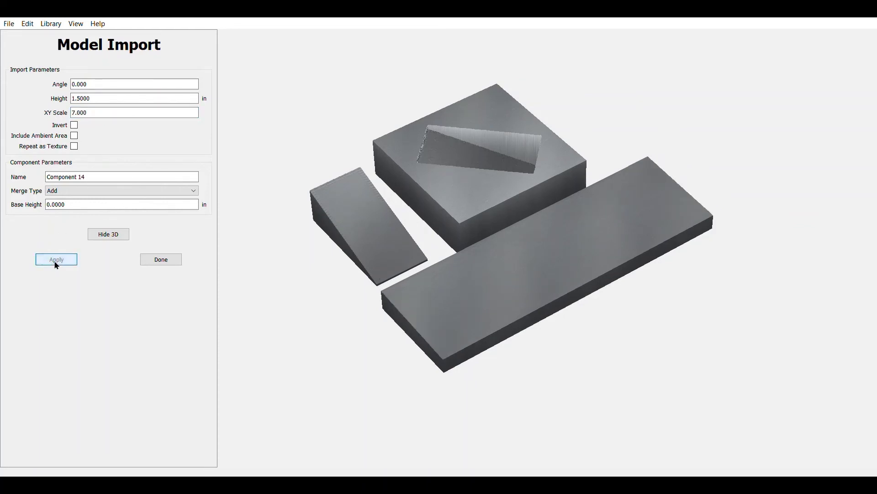
pyautogui.moveTo(388, 275); pyautogui.dragTo(611, 324)
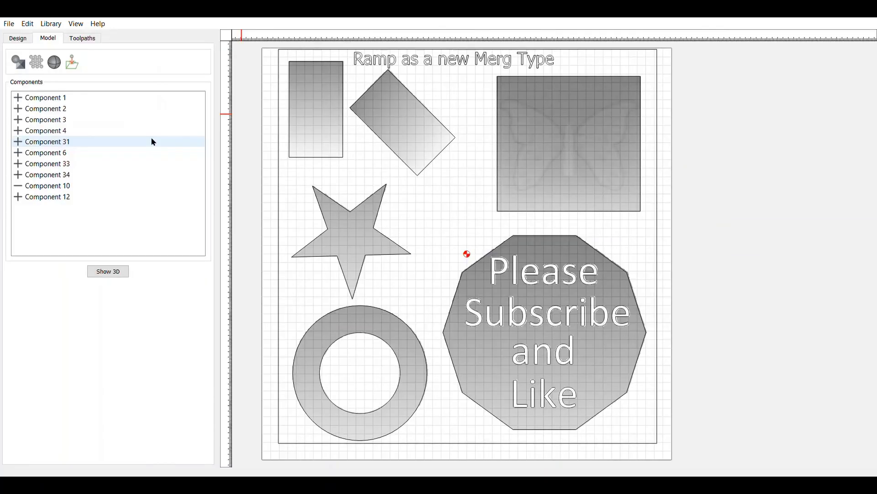